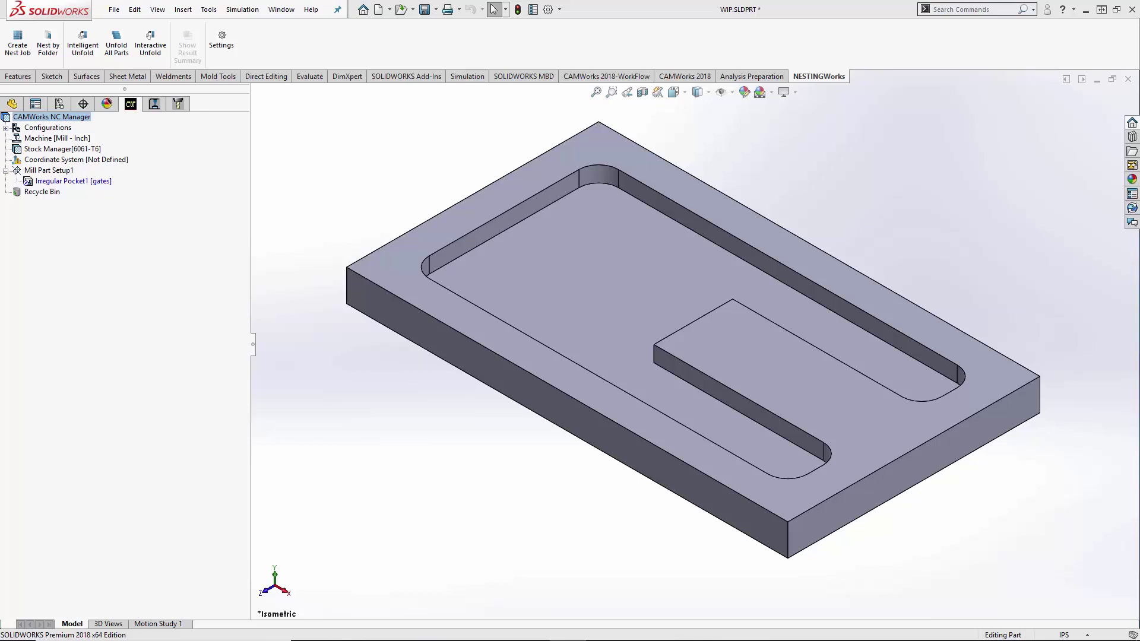
Step: Add a Rough Mill operation to Irregular Pocket1 using tool T01 - 1 Flat End
right_click(82, 183)
mouse_move(151, 311)
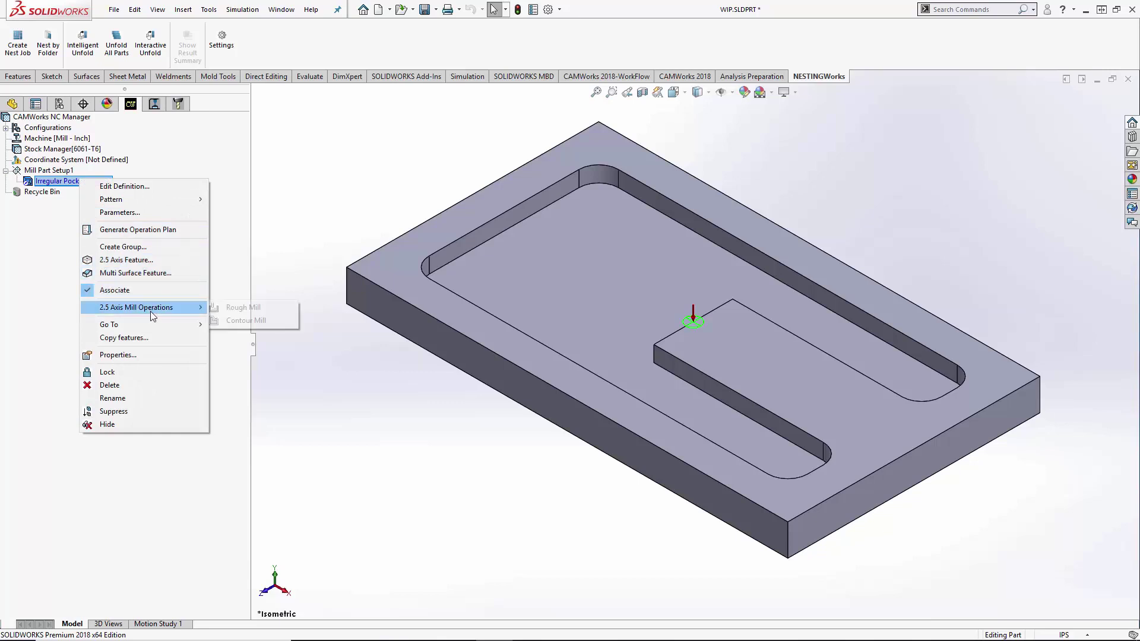
left_click(248, 308)
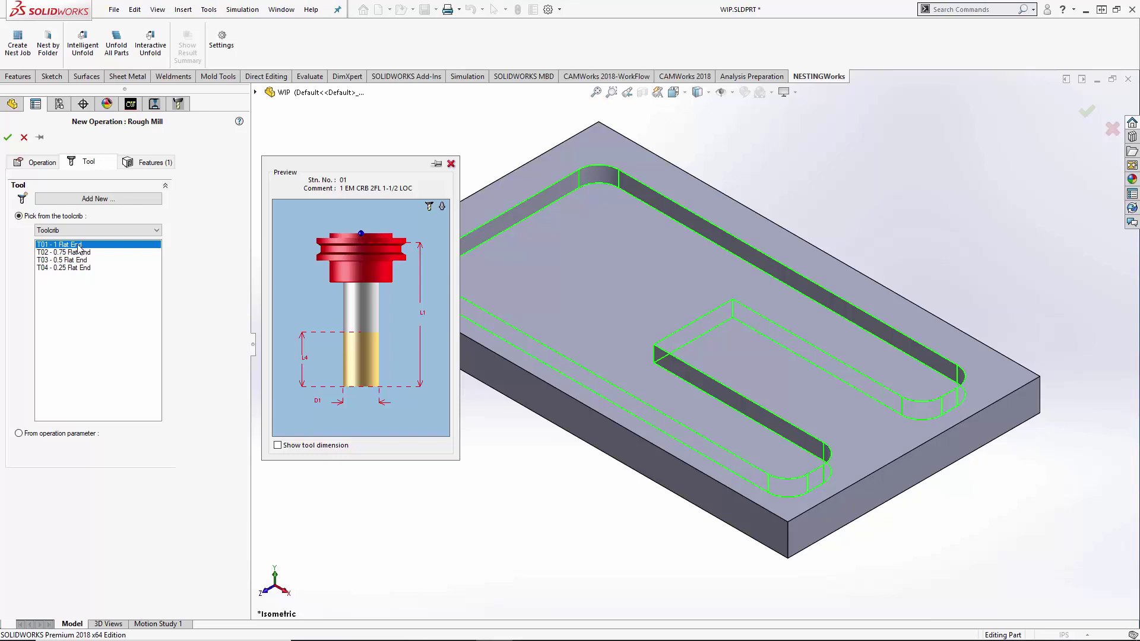
left_click(8, 138)
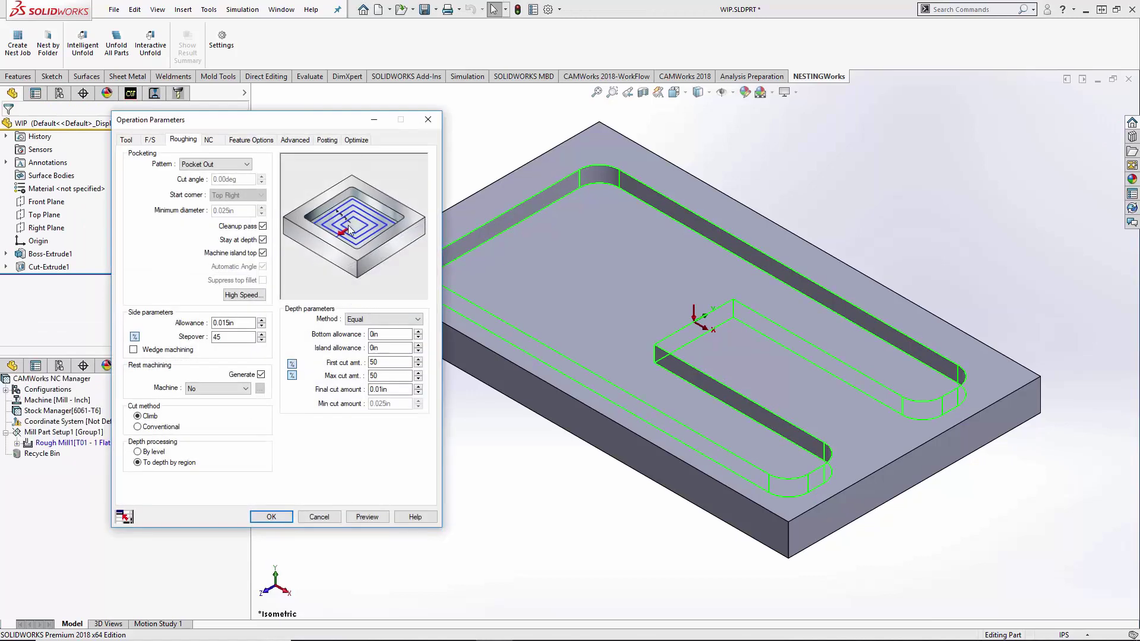
Step: Enable the 0.015in allowance, preview Rough Mill1's spiral toolpath, and accept the parameters
left_click(243, 323)
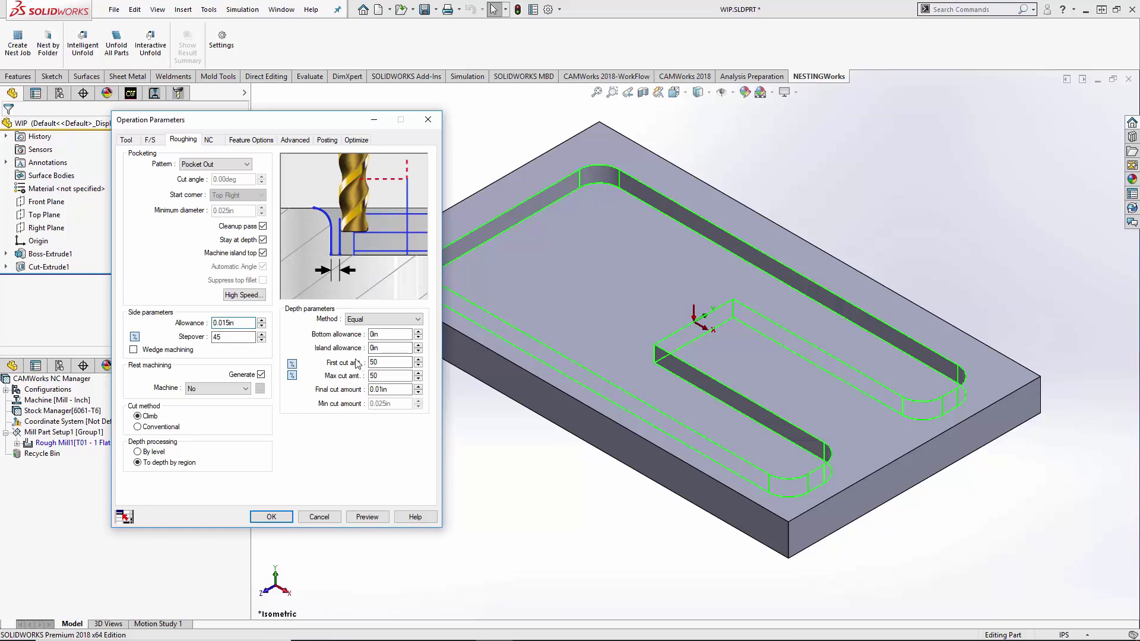
left_click(374, 515)
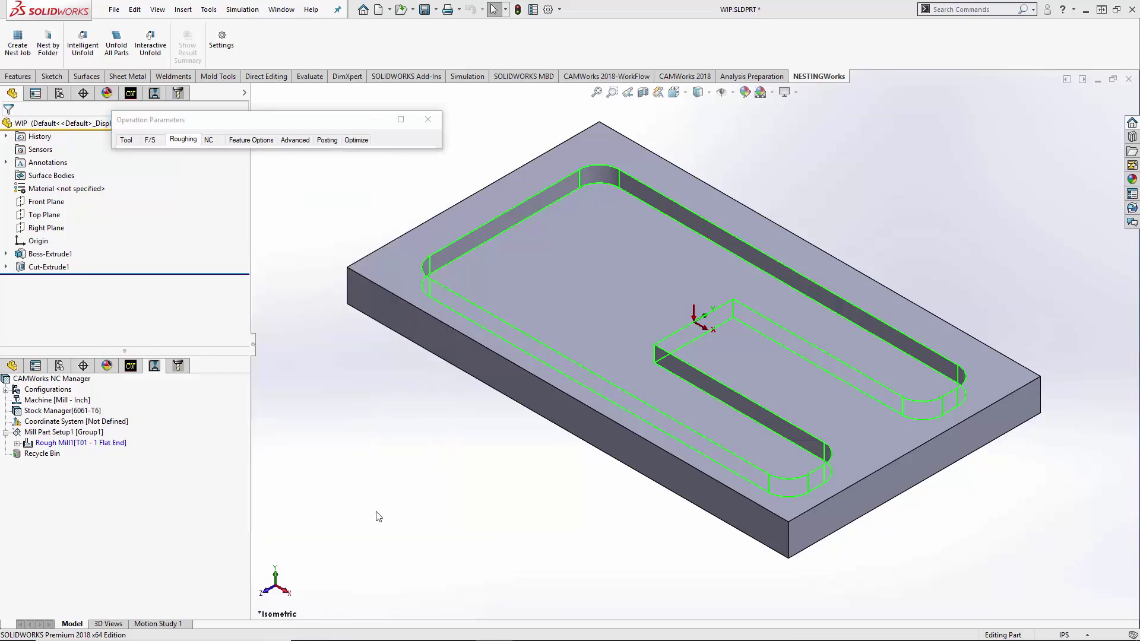
middle_click_drag(507, 161, 564, 267)
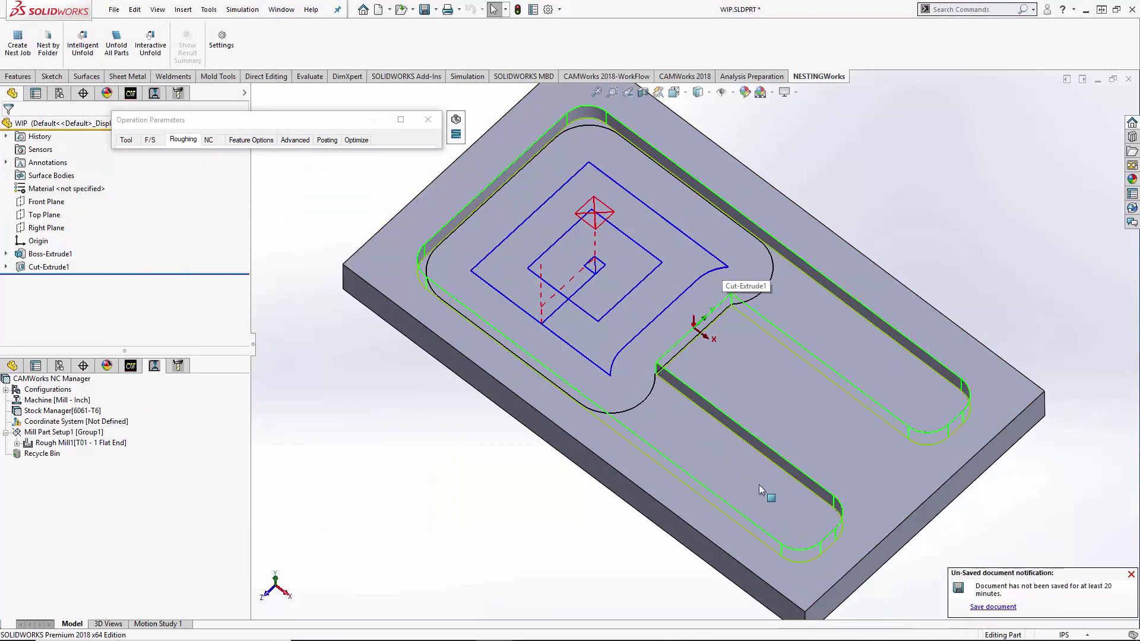
middle_click_drag(649, 448, 448, 269)
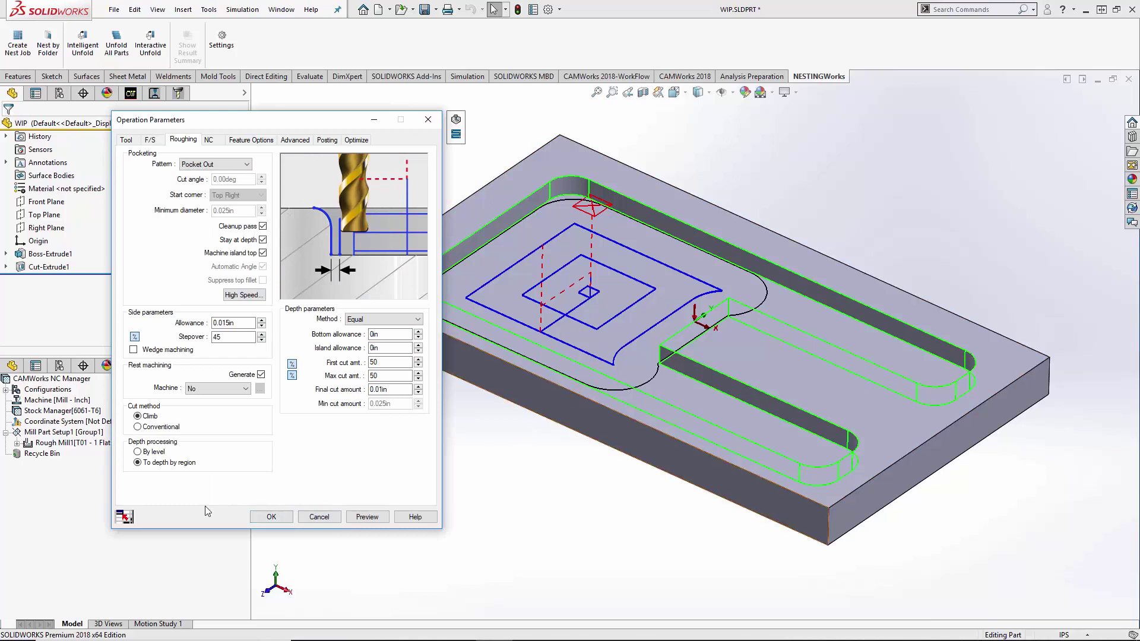
left_click(274, 517)
Step: Add Rough Mill2 to Irregular Pocket1 using the T02 - 0.75 Flat End tool
left_click(130, 104)
right_click(71, 181)
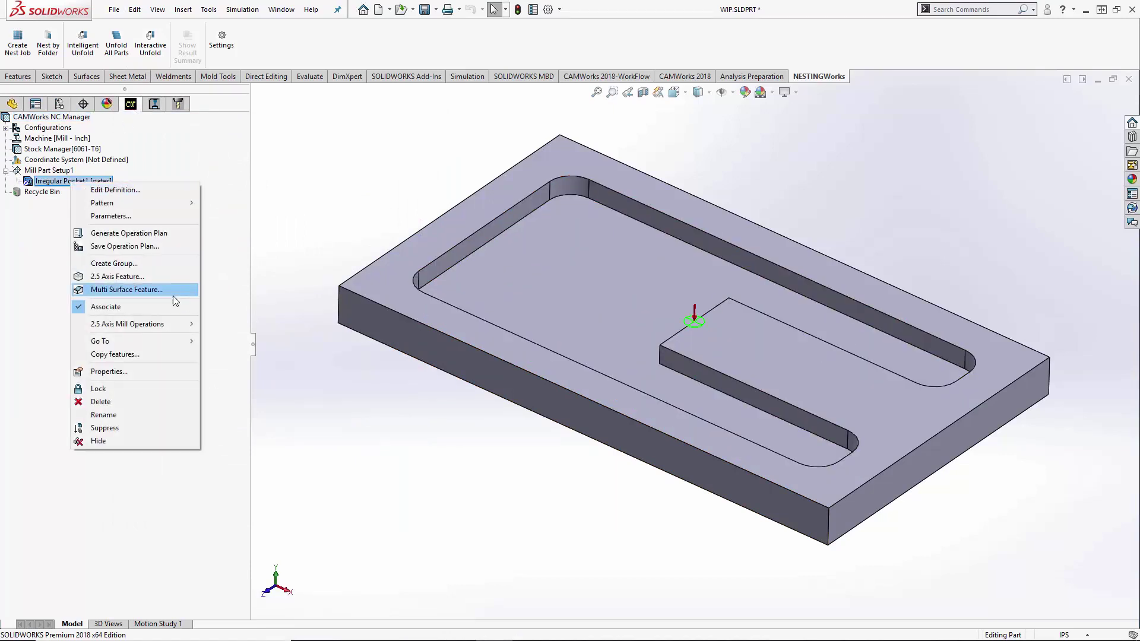
mouse_move(165, 322)
left_click(278, 324)
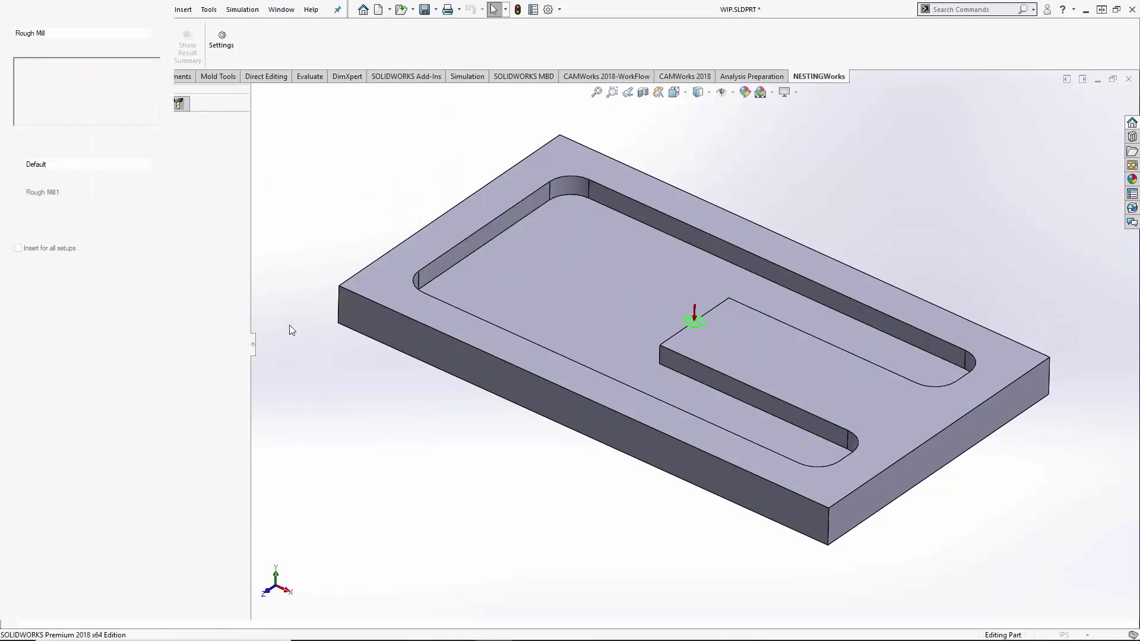
left_click(83, 253)
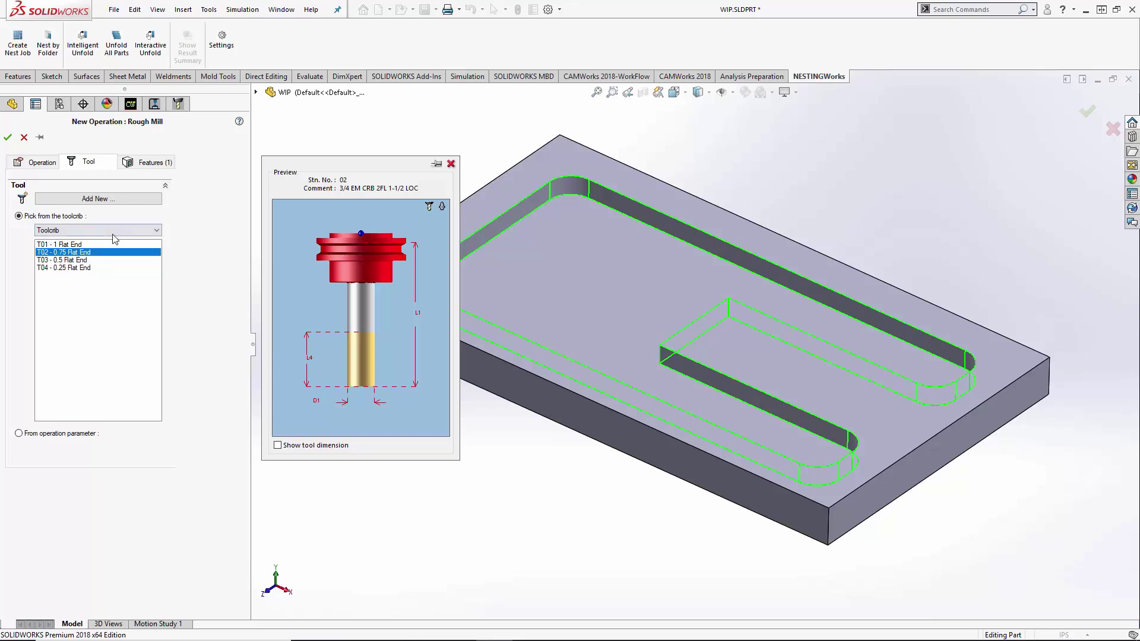
left_click(7, 138)
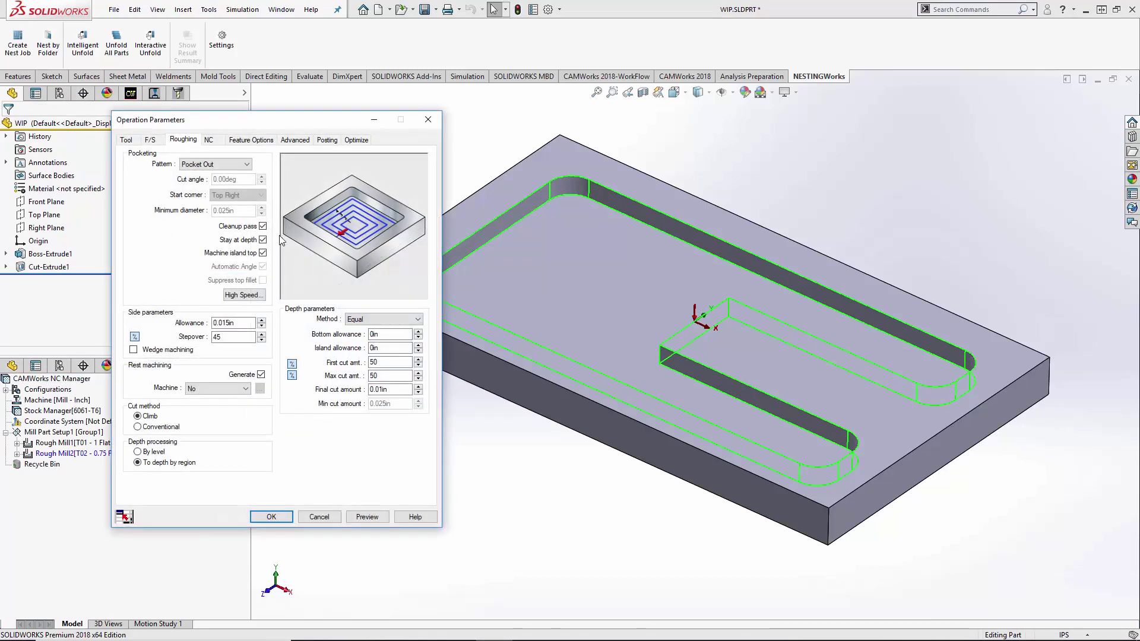
Step: Turn off Cleanup pass and Stay at depth for Rough Mill2, then preview its toolpath
left_click(262, 226)
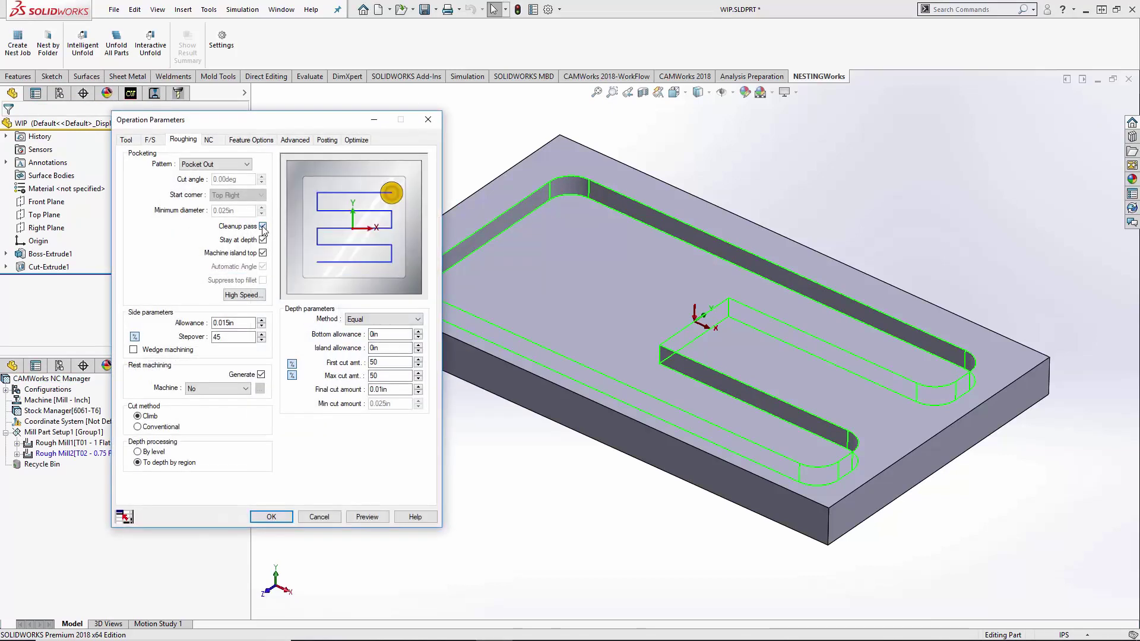
left_click(263, 240)
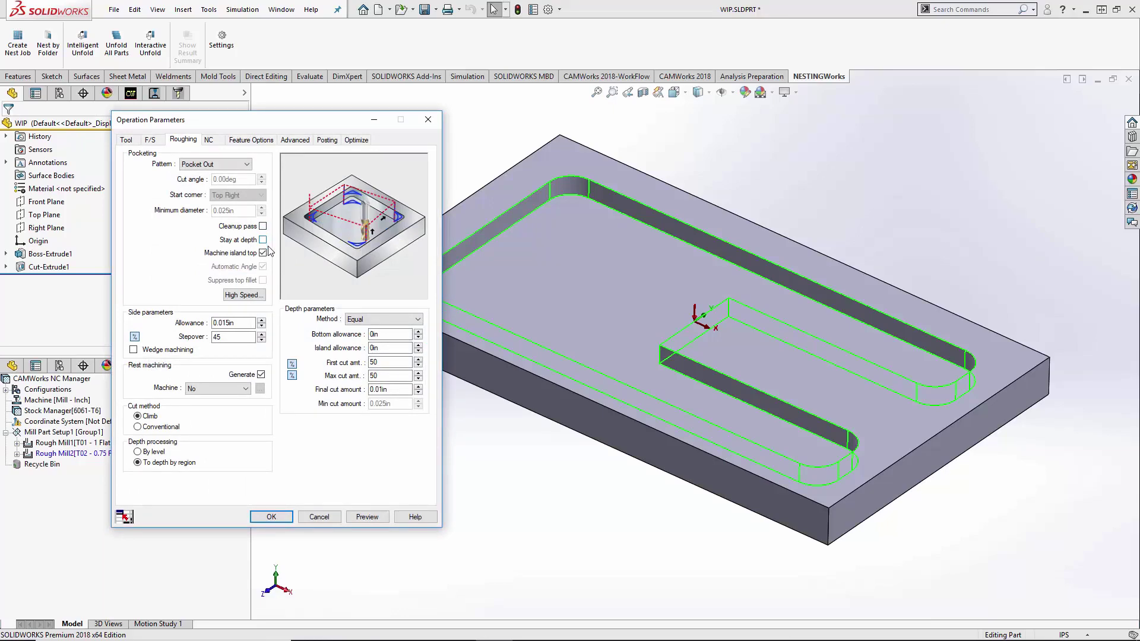
left_click(366, 517)
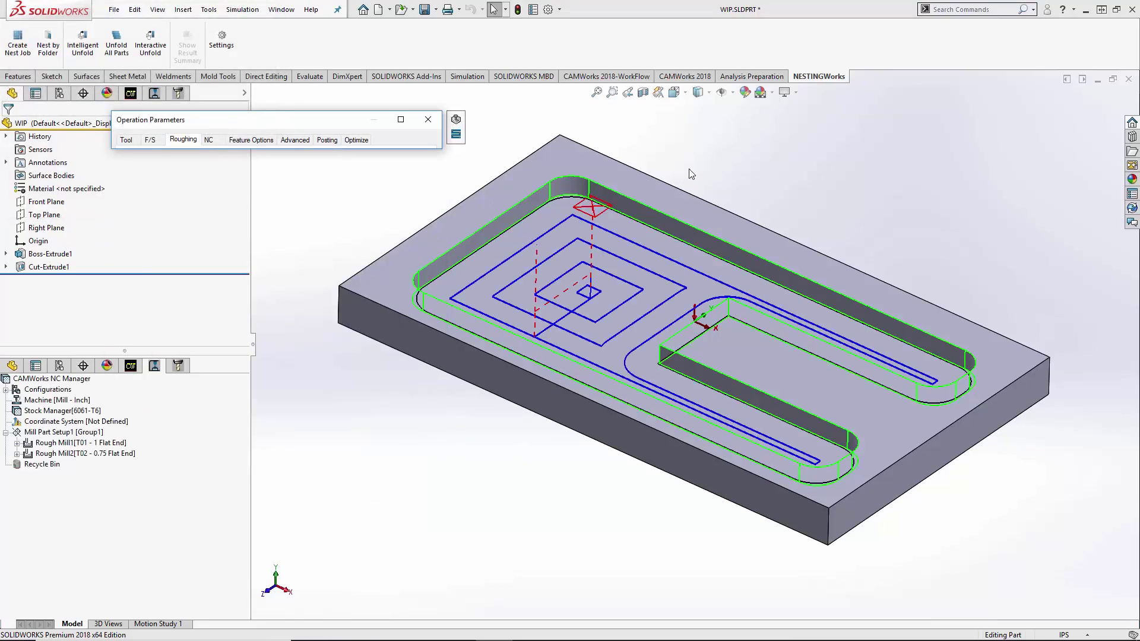
middle_click_drag(605, 300, 670, 313)
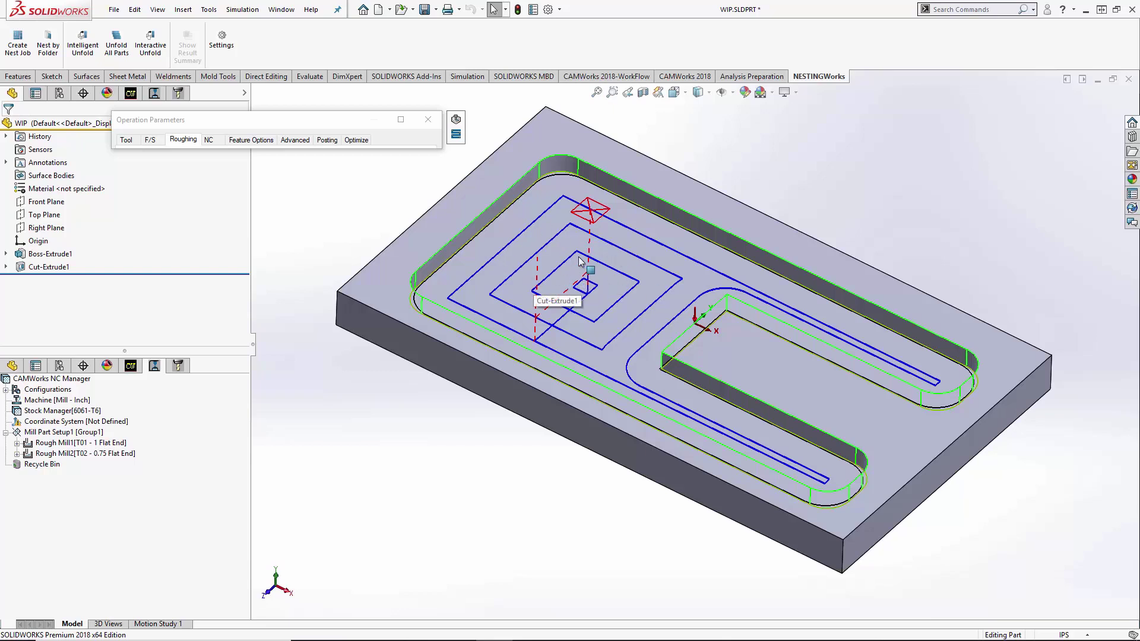
Step: Set Rough Mill2's rest machining source to From WIP and preview the leftover-material toolpath
left_click(194, 139)
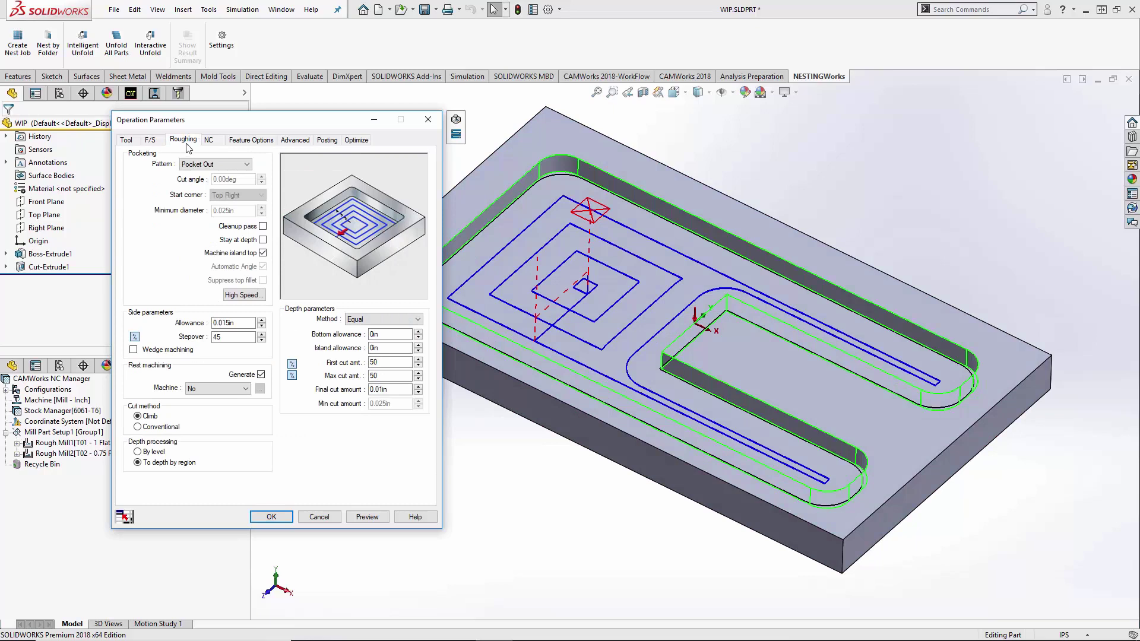
left_click(170, 369)
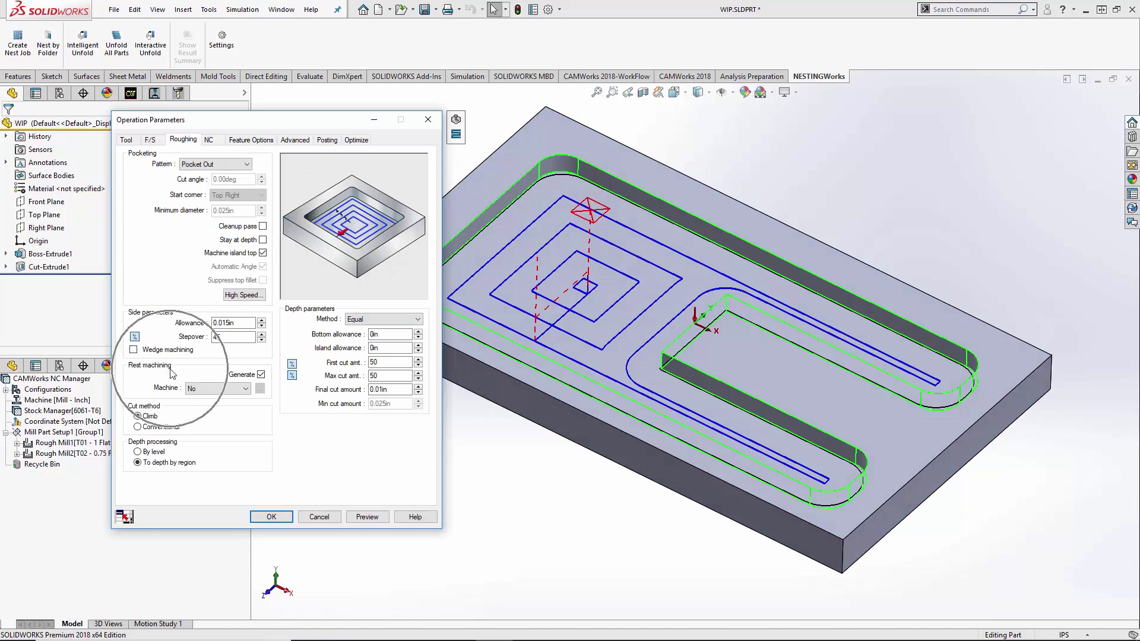
left_click(198, 389)
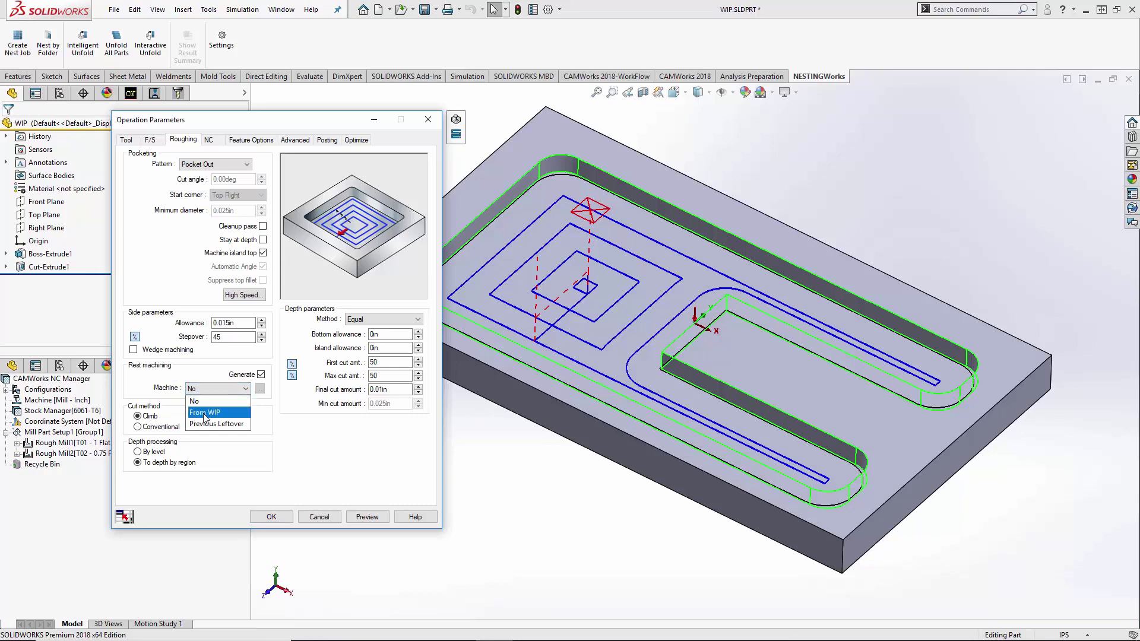
left_click(204, 413)
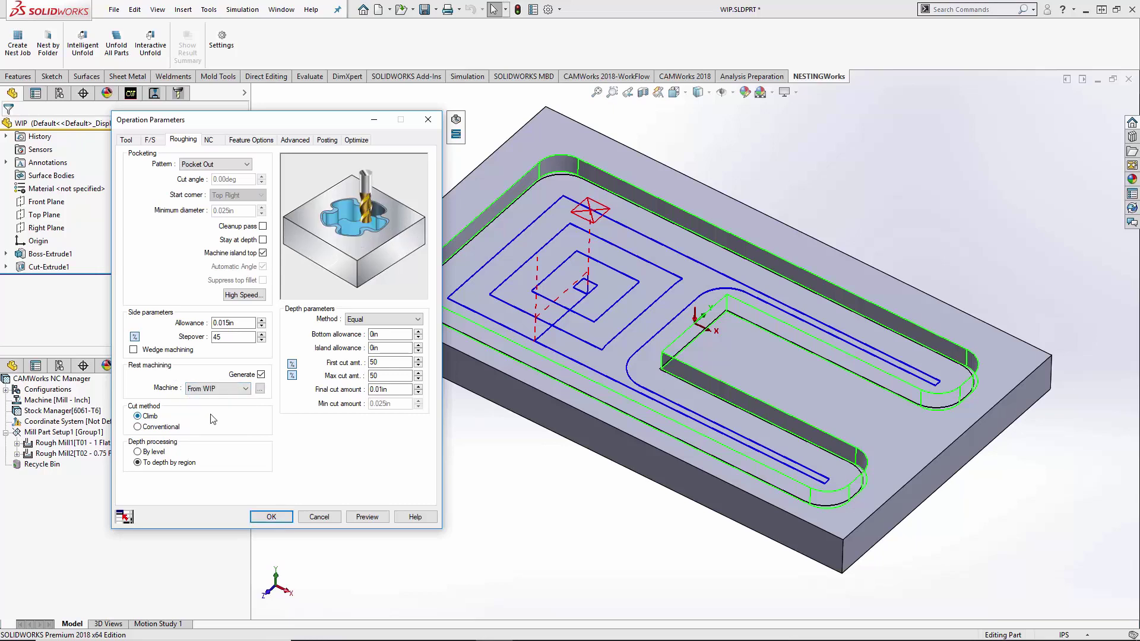
left_click(363, 517)
mouse_move(681, 150)
middle_mouse_down()
mouse_move(674, 173)
mouse_move(678, 136)
middle_mouse_up()
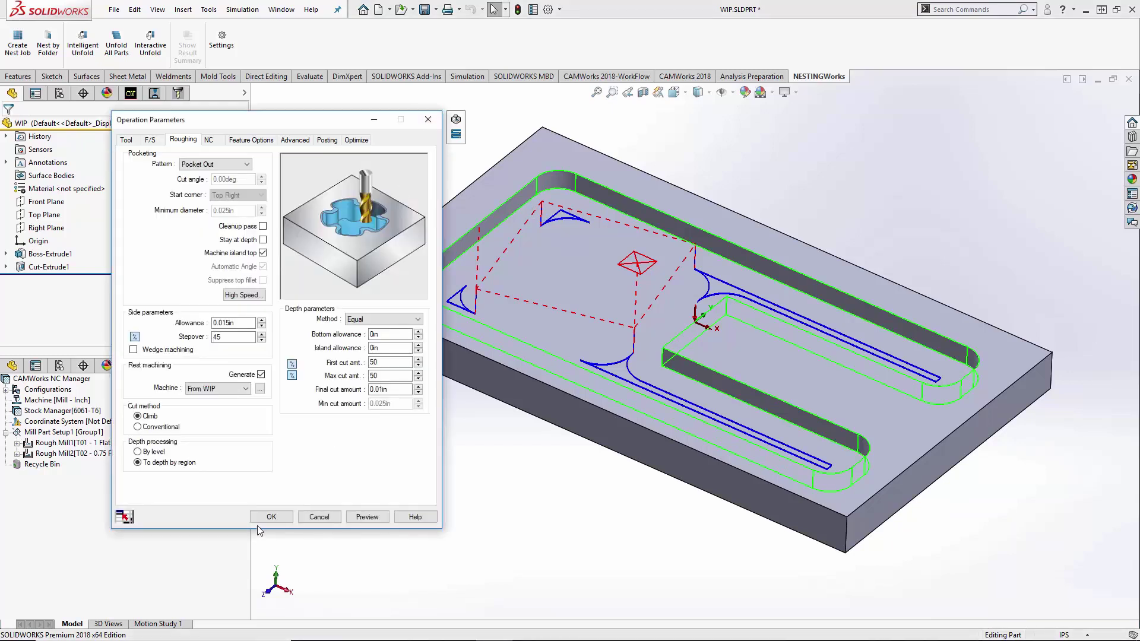
Step: Accept Rough Mill2 and play the Mill Part Setup1 toolpath simulation at maximum speed
left_click(271, 517)
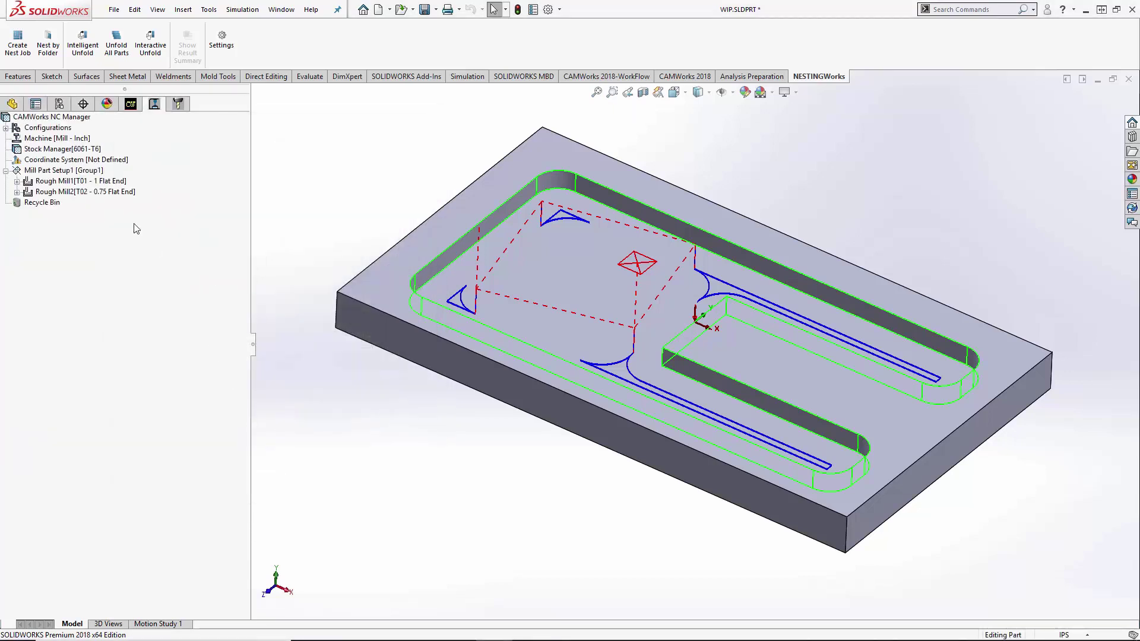
right_click(56, 170)
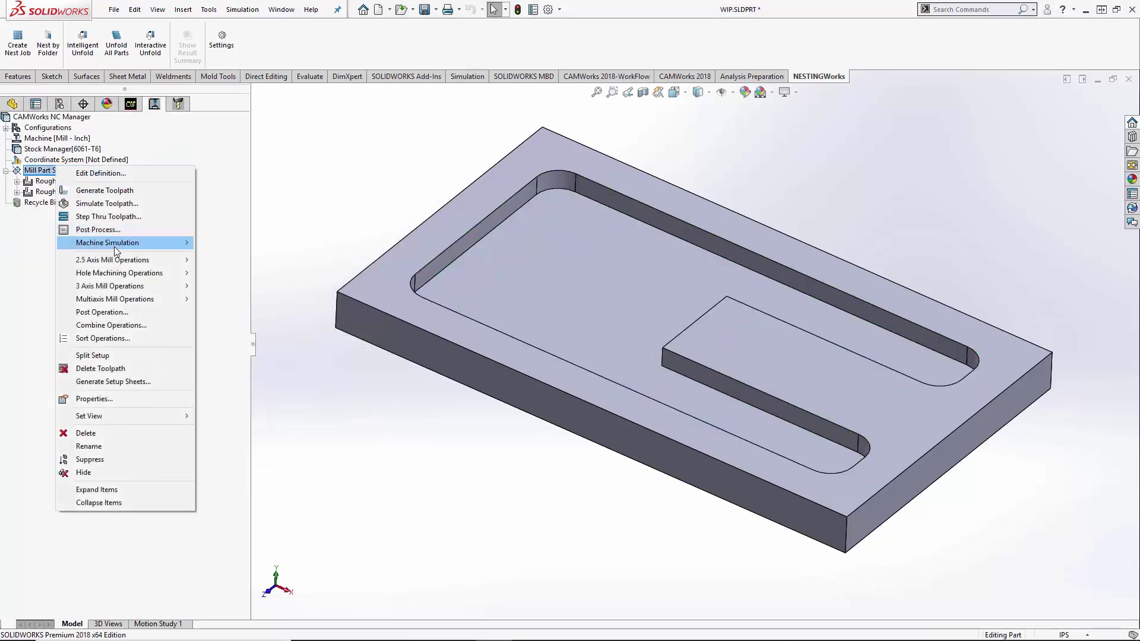
left_click(107, 203)
left_click_drag(157, 236, 175, 236)
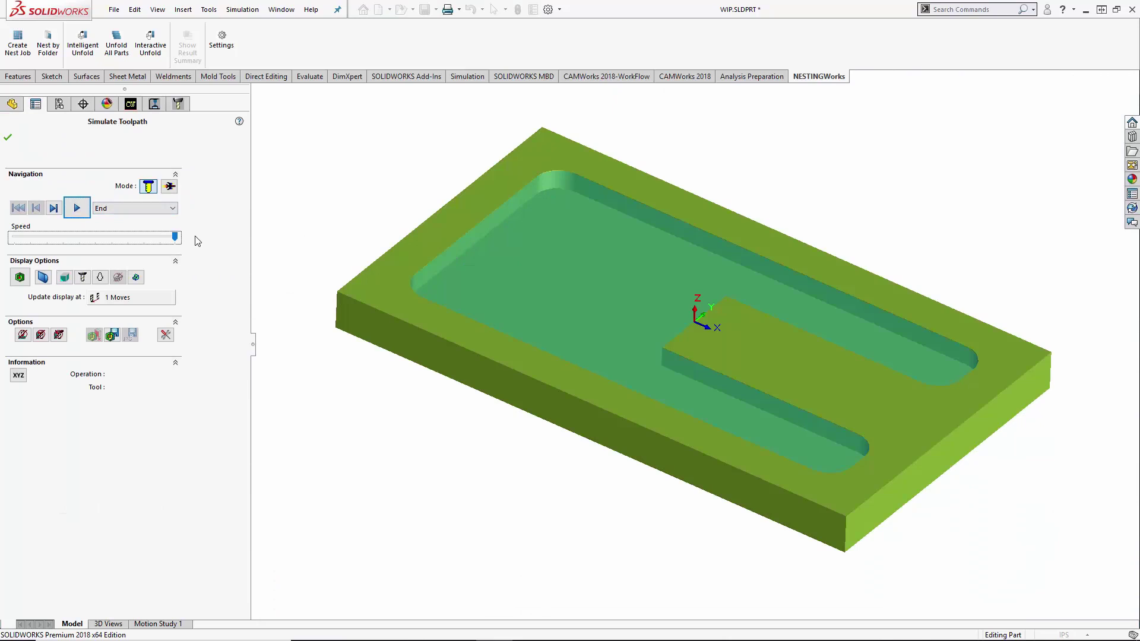
left_click(77, 208)
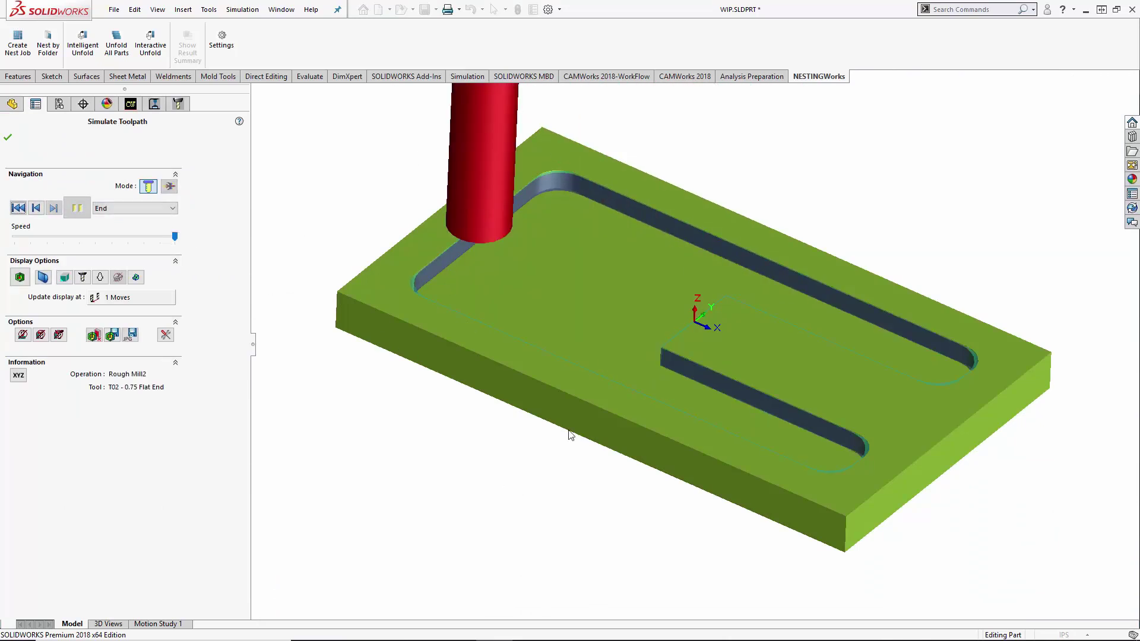
Step: Show the stock-versus-part difference map, save the WIP as STL, and close the simulation
middle_click_drag(572, 435, 613, 374)
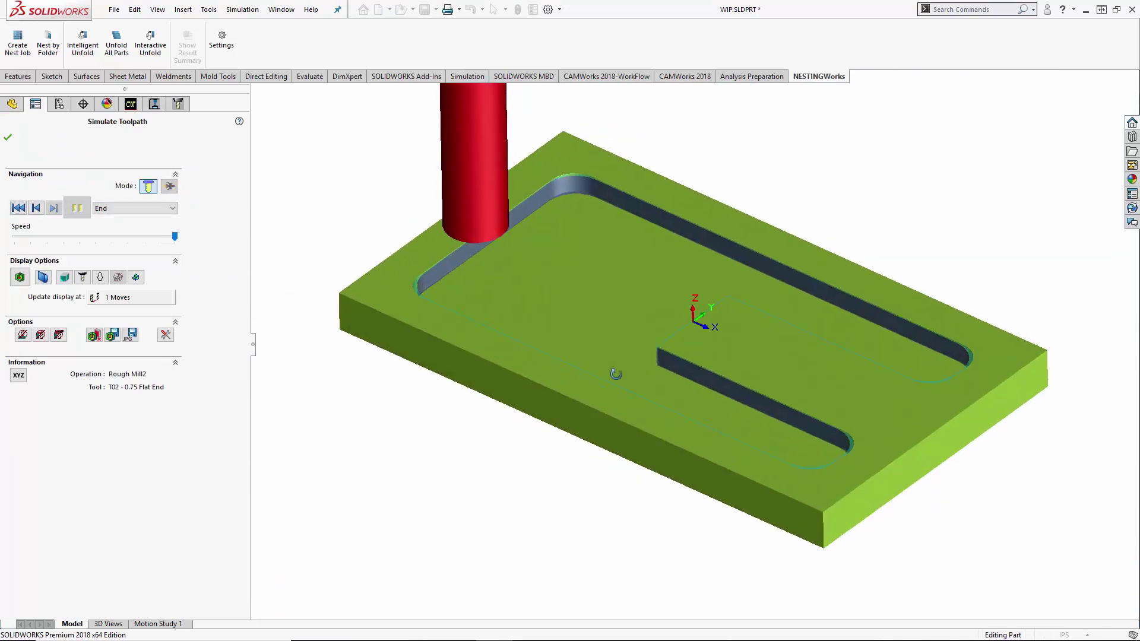
left_click(22, 280)
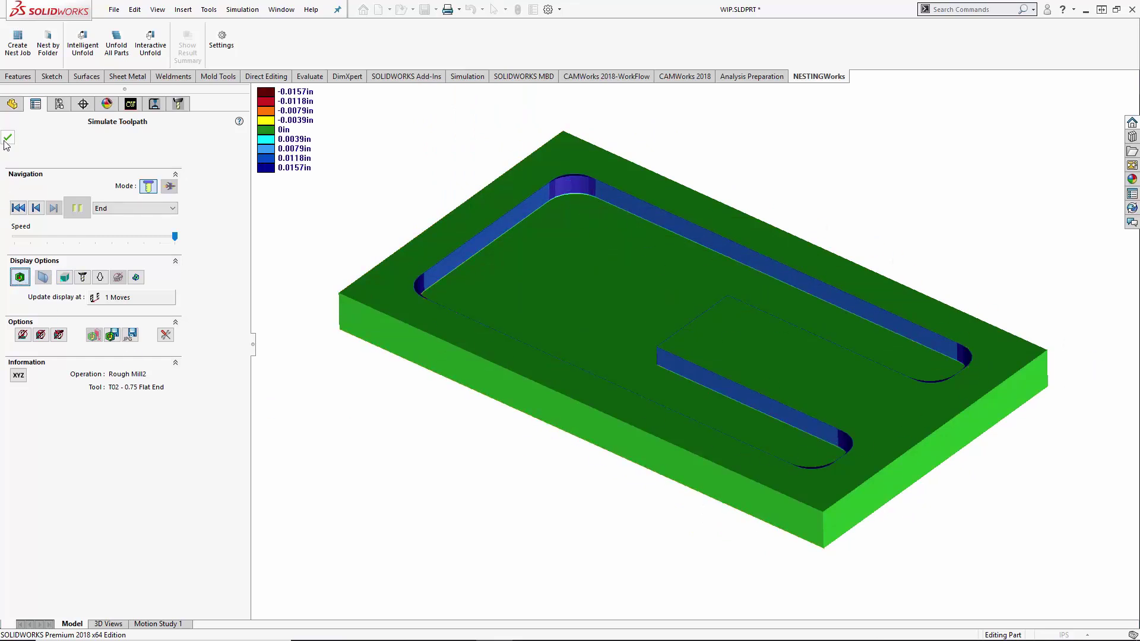
left_click(117, 342)
left_click(9, 138)
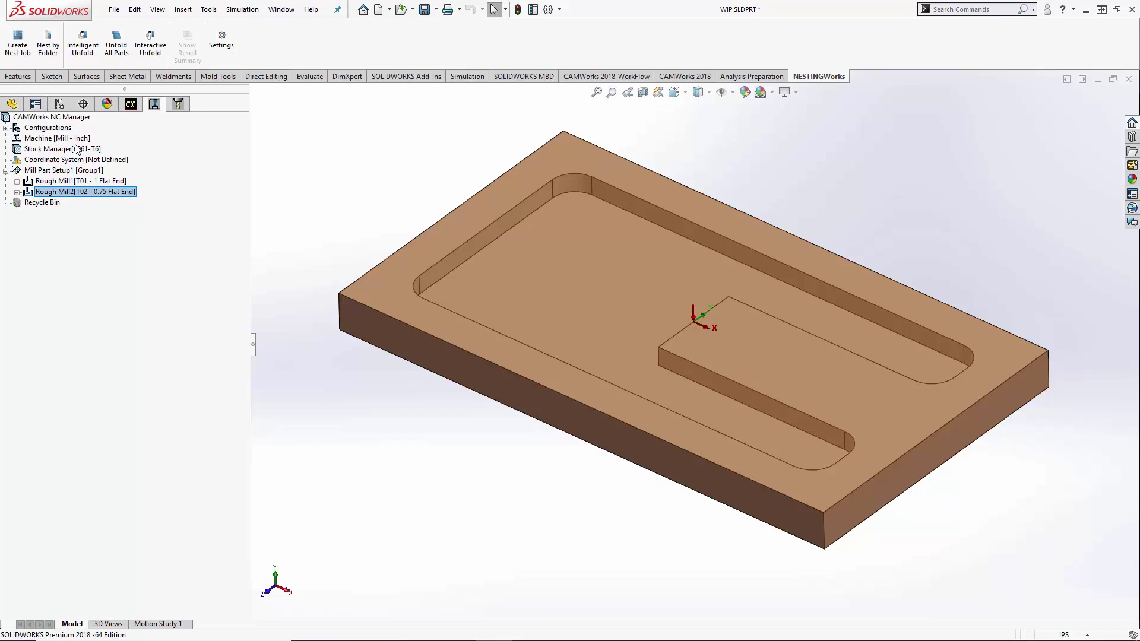
Step: Edit the Stock Manager definition and switch the 6061-T6 stock type to STL File
right_click(76, 148)
left_click(114, 152)
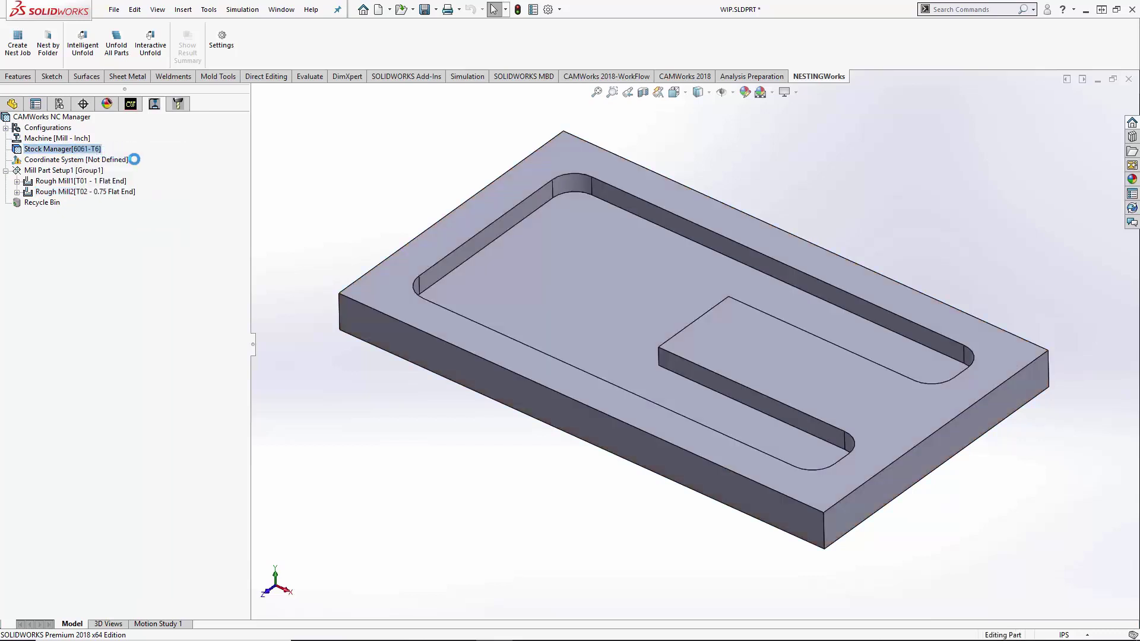
left_click(127, 231)
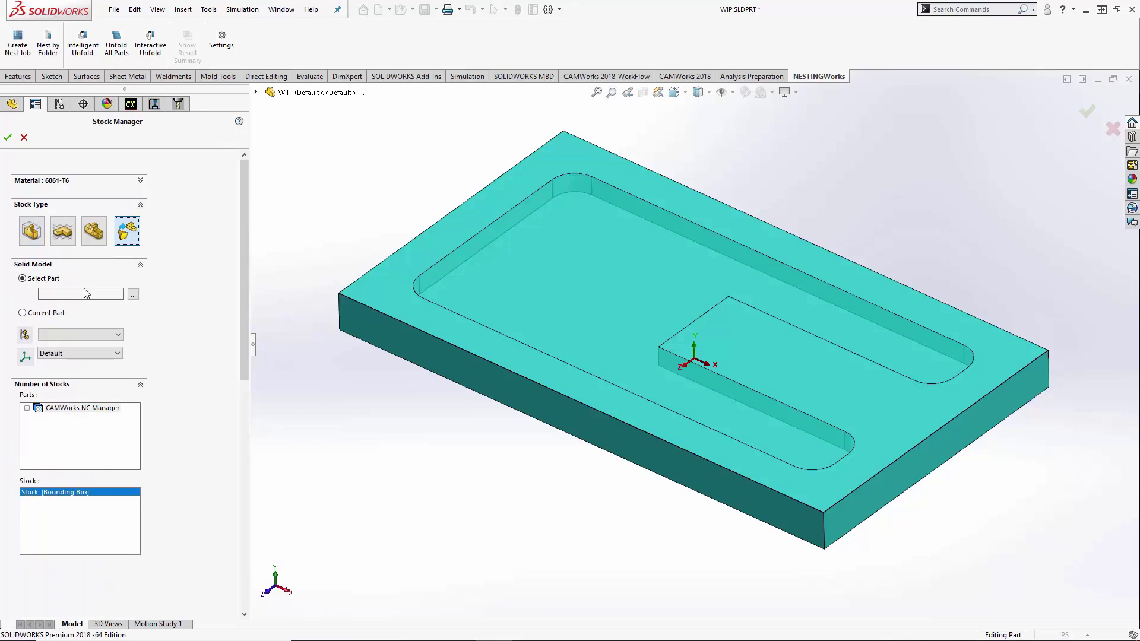
left_click(94, 231)
left_click(44, 285)
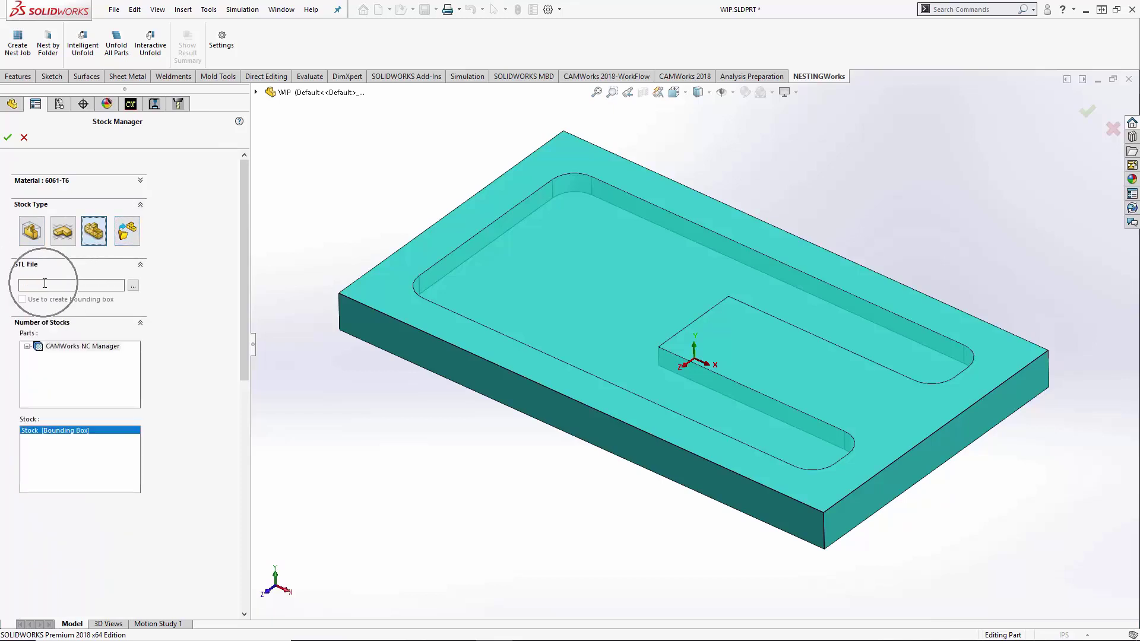